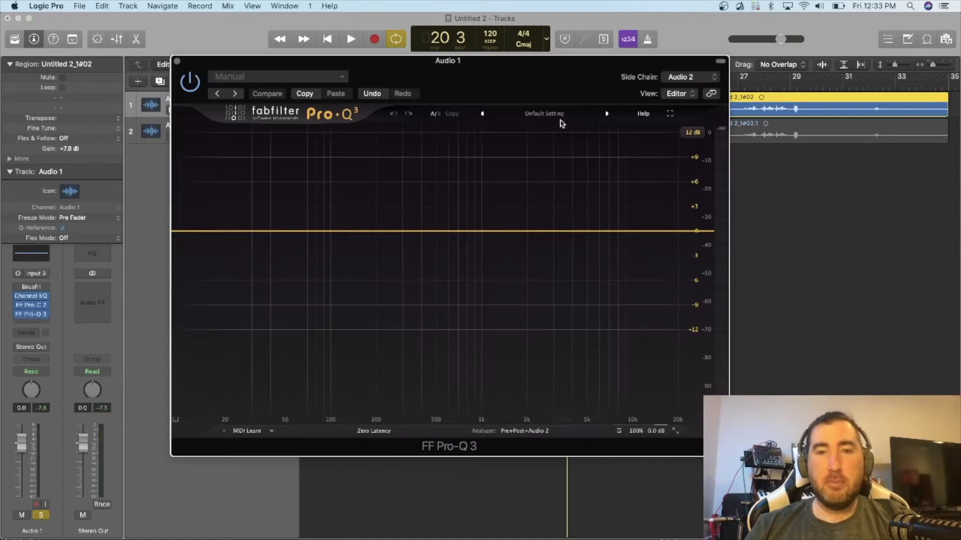
# Step: Move the Pro-Q 3 window off the tracks and play the Audio 1 recording to view its spectrum
pyautogui.moveTo(497, 65); pyautogui.dragTo(652, 145)
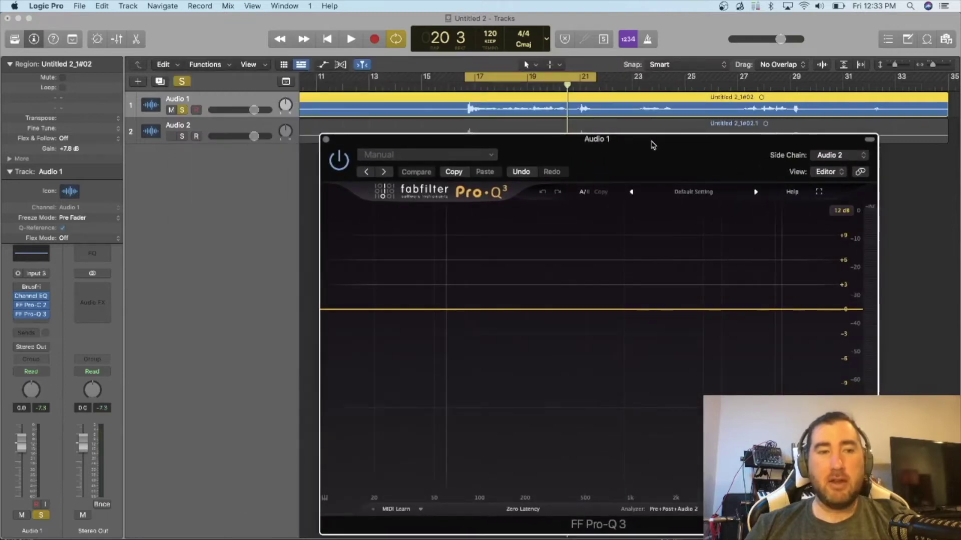
pyautogui.press('space')
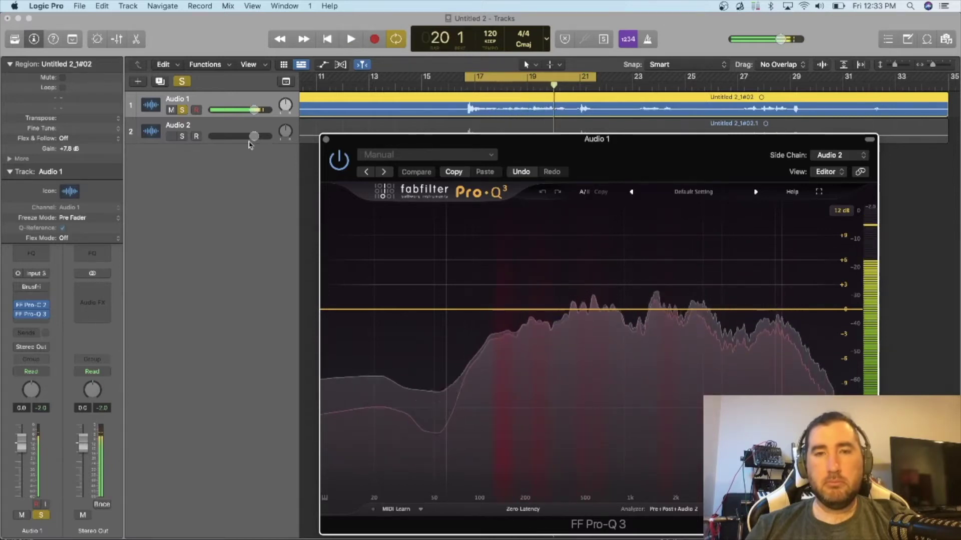
pyautogui.press('space')
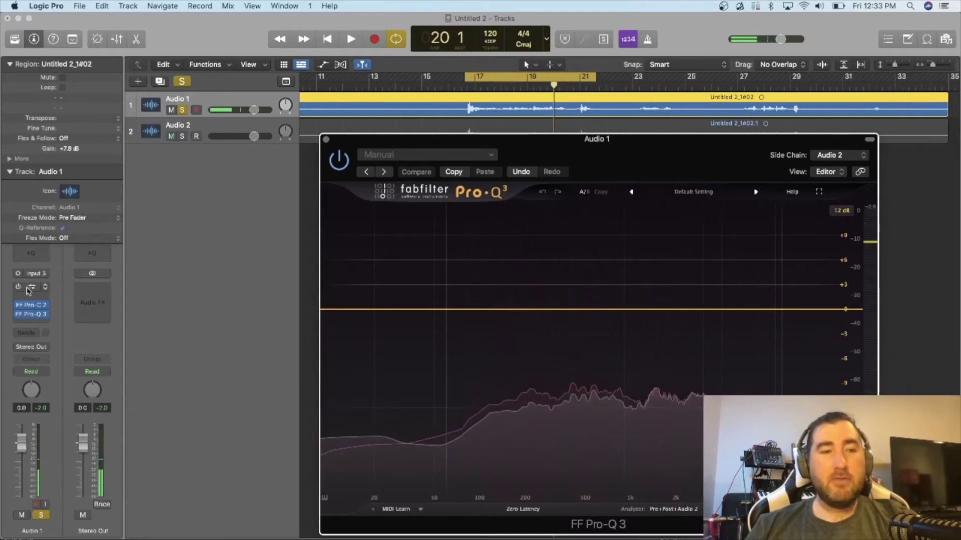
# Step: Remove Brusfri from the Audio 1 channel strip and insert a fresh instance in the same slot
pyautogui.click(31, 288)
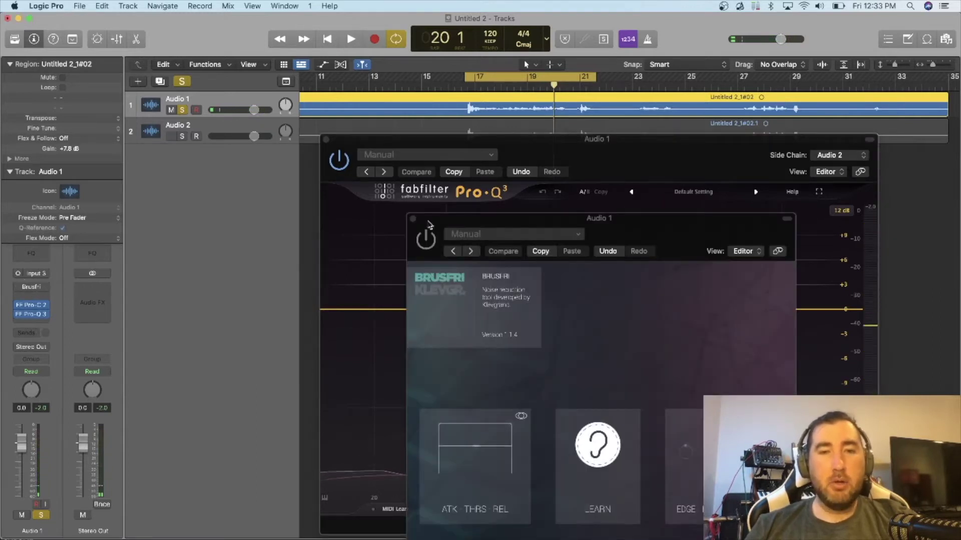
pyautogui.click(412, 218)
pyautogui.click(46, 287)
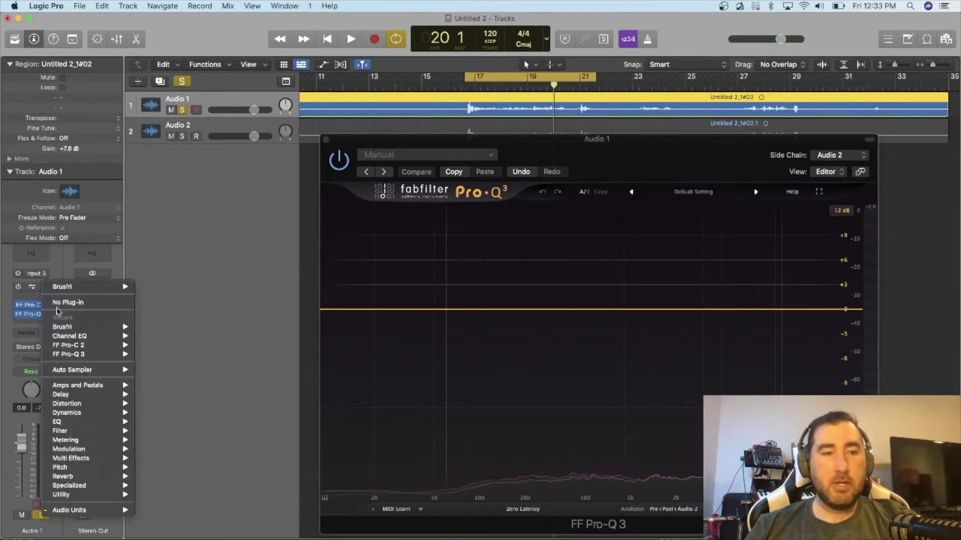
pyautogui.click(56, 303)
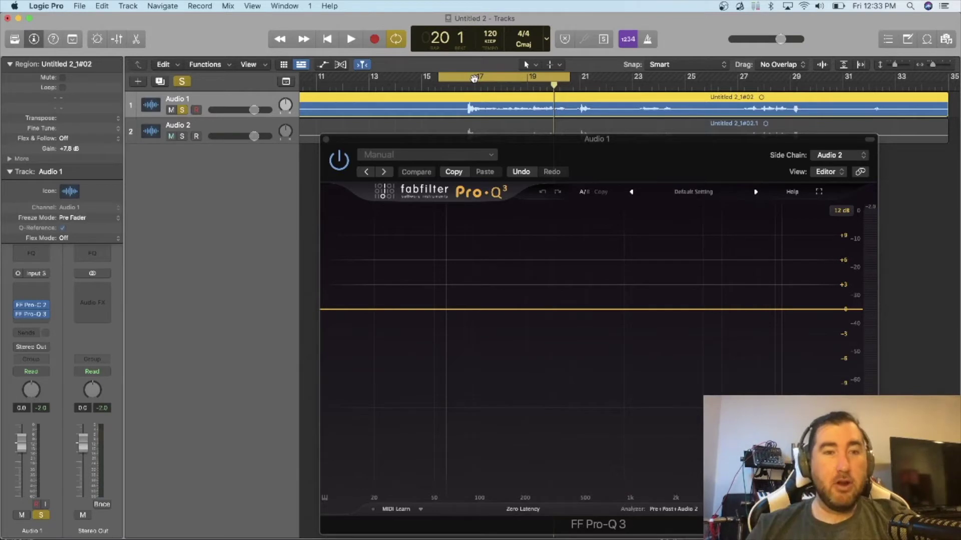
pyautogui.click(26, 286)
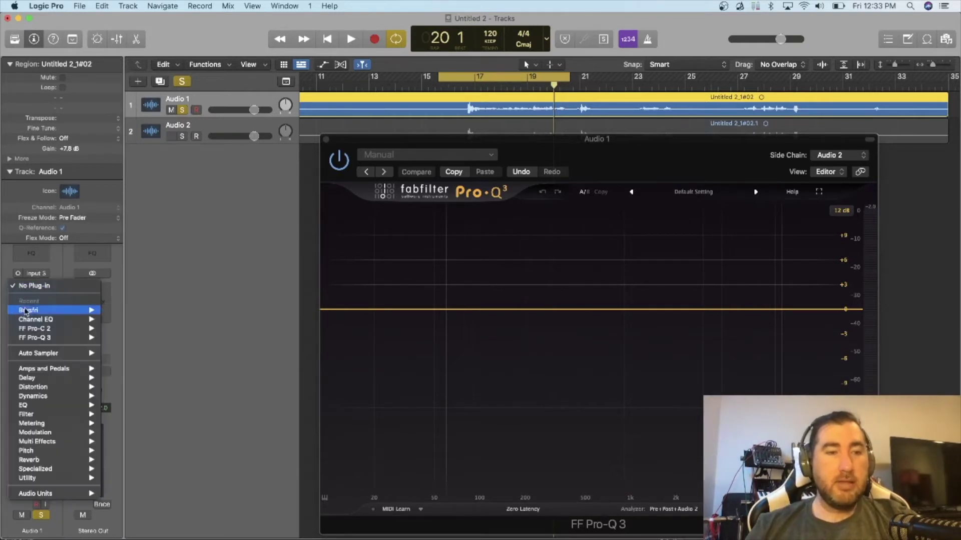
pyautogui.click(28, 311)
# Step: Play the looped section with Brusfri bypassed and arrange the Brusfri and Pro-Q 3 windows side by side
pyautogui.press('space')
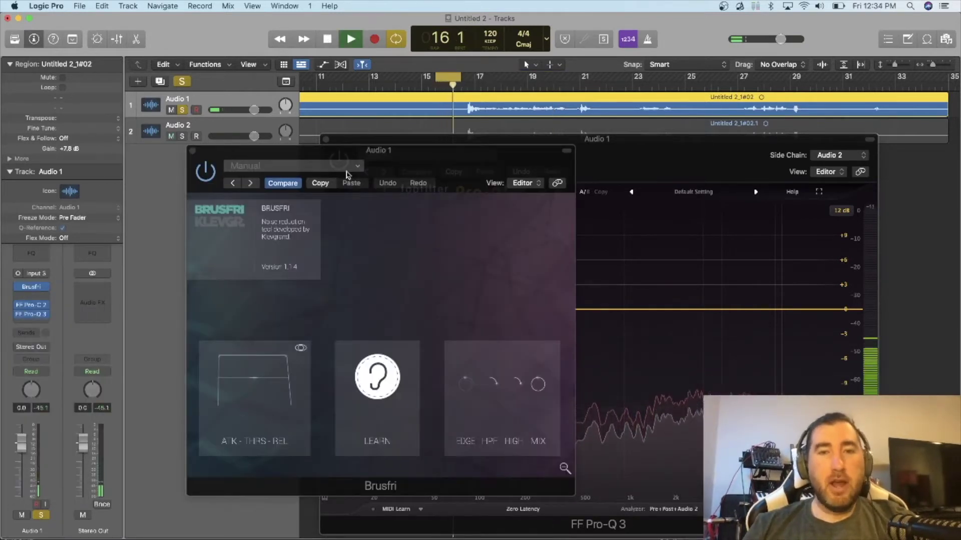
pyautogui.click(199, 170)
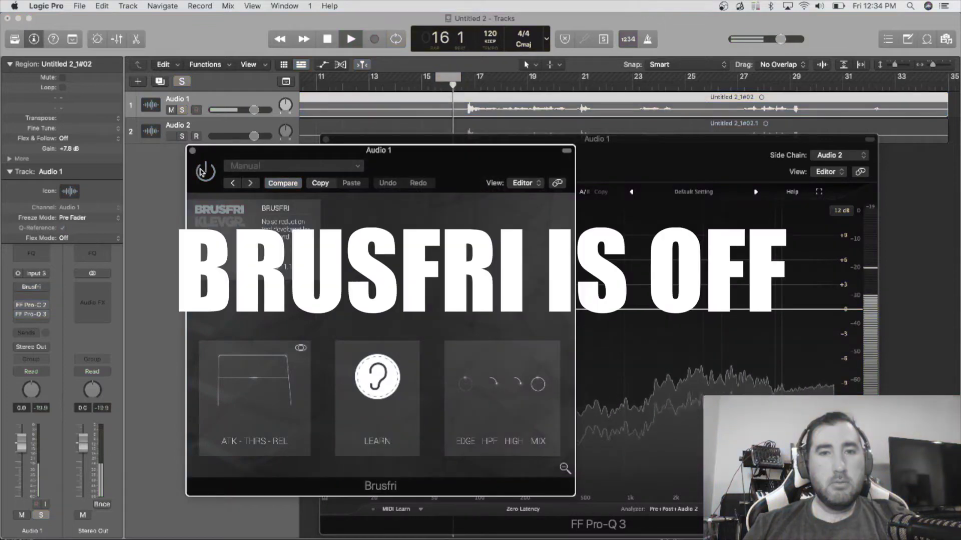
pyautogui.click(201, 172)
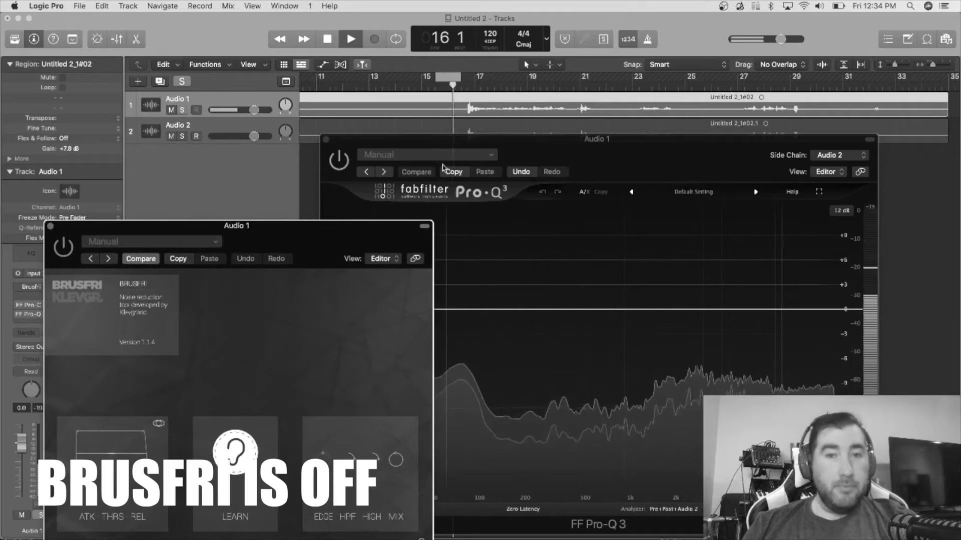
pyautogui.moveTo(458, 142); pyautogui.dragTo(543, 119)
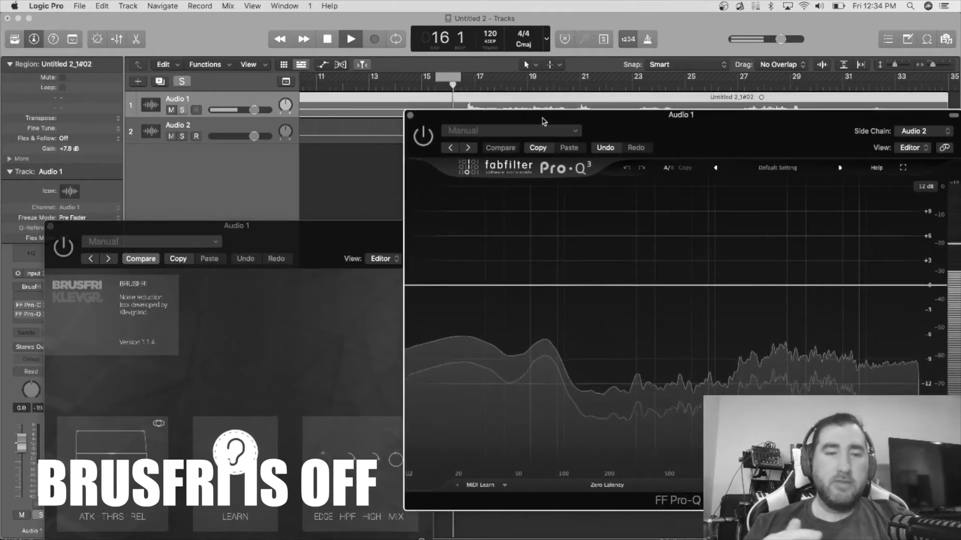
pyautogui.press(',')
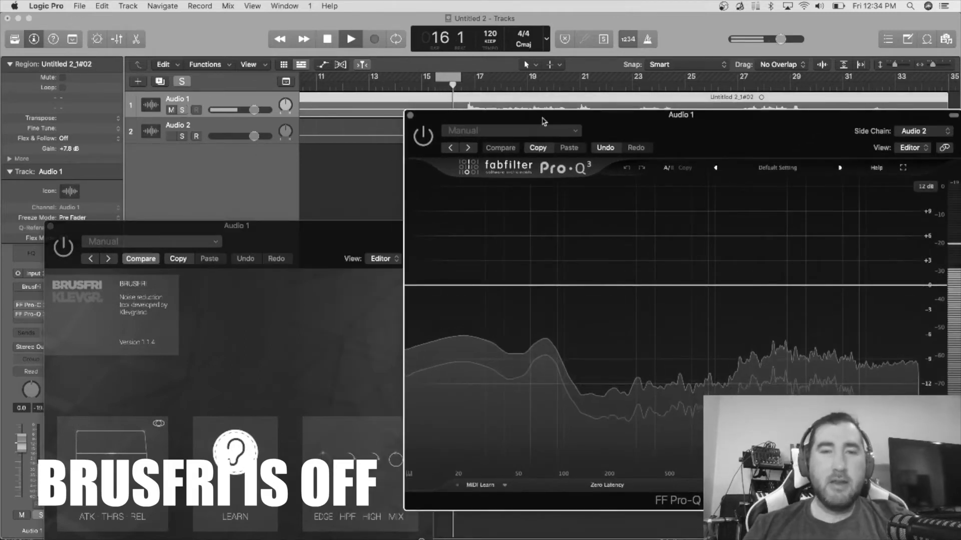
pyautogui.moveTo(299, 238); pyautogui.dragTo(311, 129)
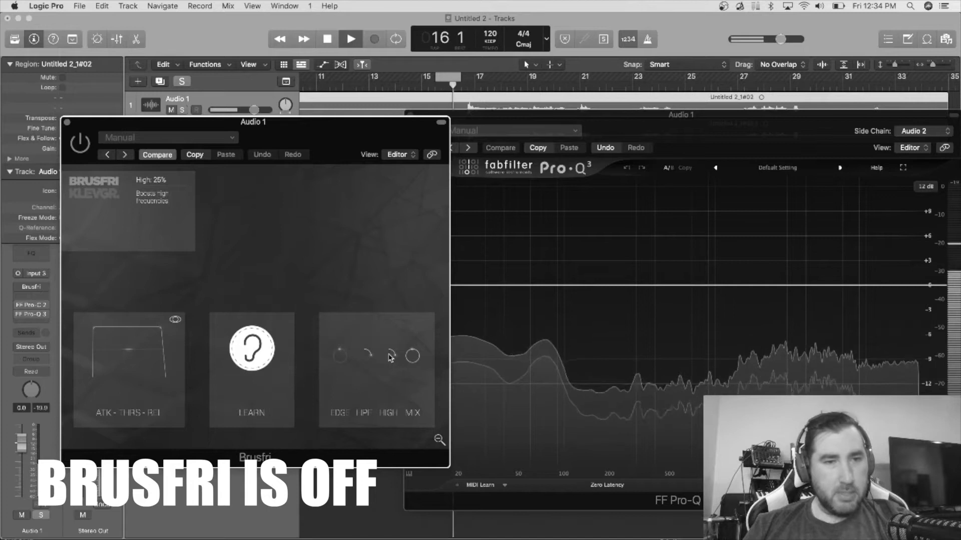
# Step: Try out Brusfri's High, attack and release controls
pyautogui.moveTo(389, 361); pyautogui.dragTo(391, 348)
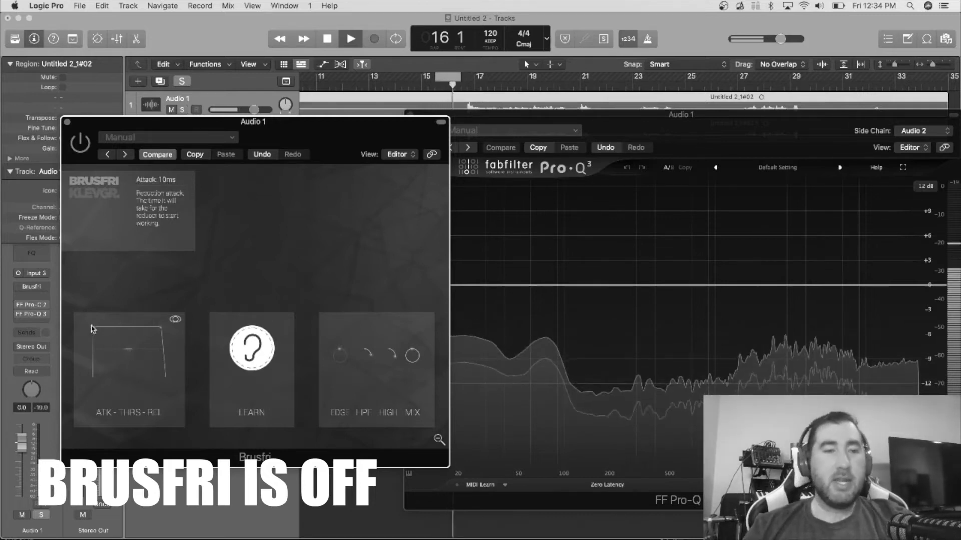
pyautogui.moveTo(96, 333); pyautogui.dragTo(75, 292)
pyautogui.moveTo(158, 330)
pyautogui.mouseDown()
pyautogui.moveTo(173, 325)
pyautogui.moveTo(159, 329)
pyautogui.mouseUp()
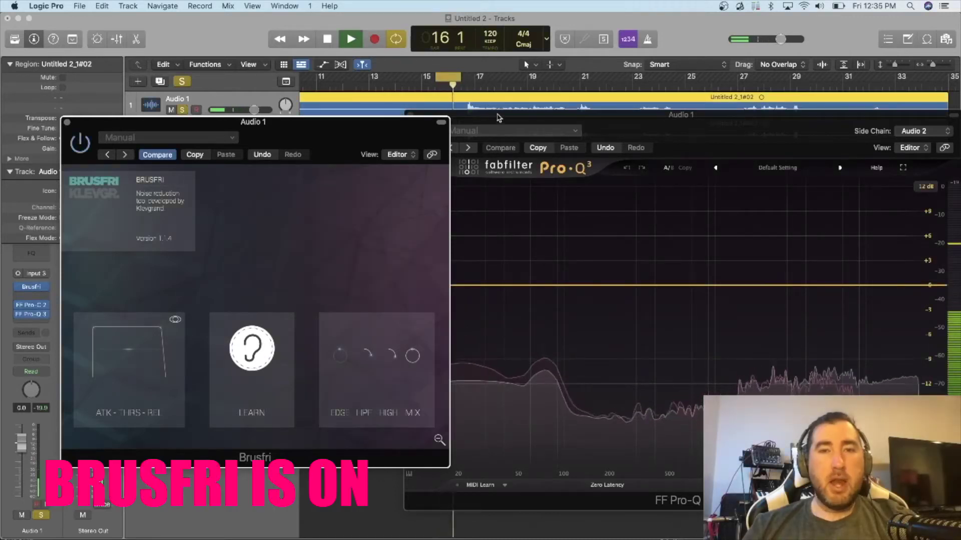
# Step: Set the cycle region from about bar 17 to bar 23 and play the speech through Brusfri, keeping the tracks uncovered
pyautogui.moveTo(498, 118); pyautogui.dragTo(501, 197)
pyautogui.moveTo(488, 72); pyautogui.dragTo(604, 104)
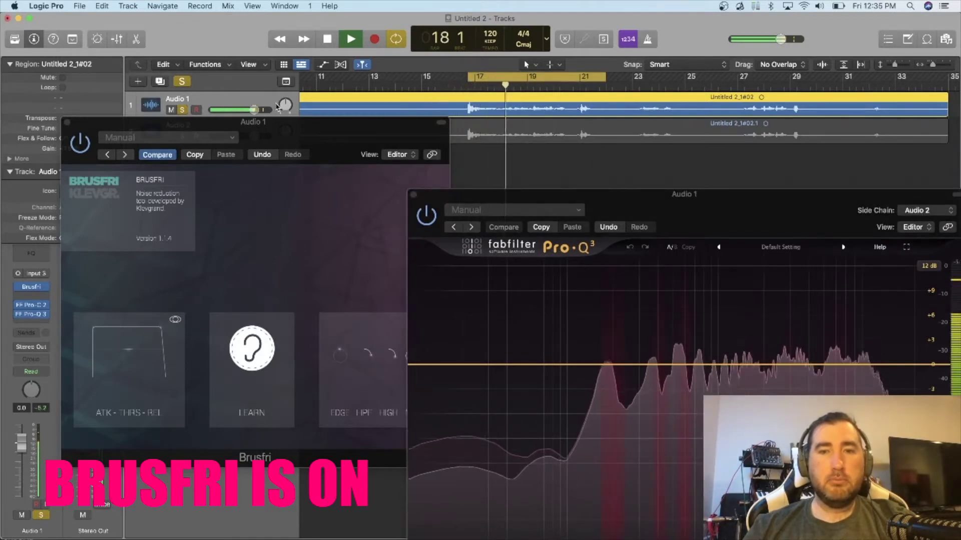
pyautogui.moveTo(251, 125); pyautogui.dragTo(268, 178)
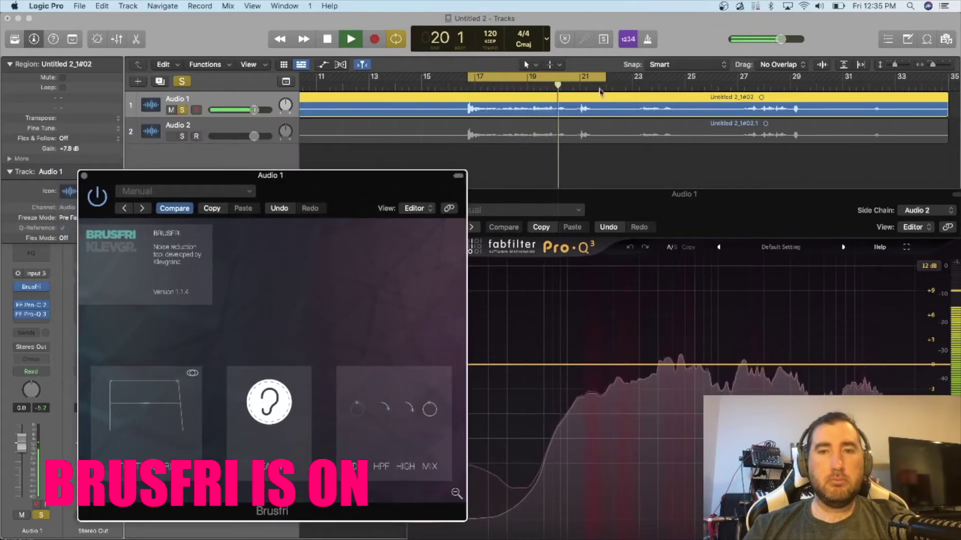
pyautogui.moveTo(606, 76); pyautogui.dragTo(630, 76)
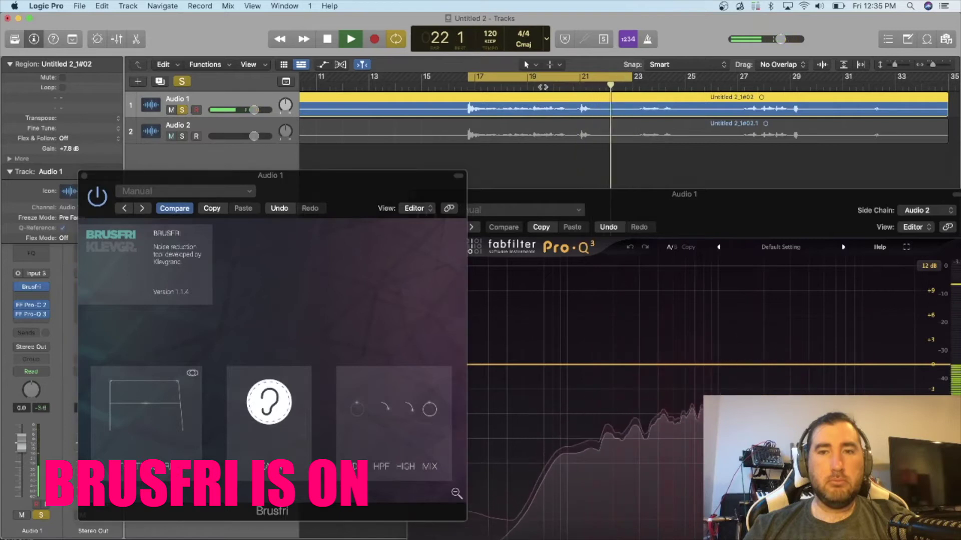
pyautogui.press('space')
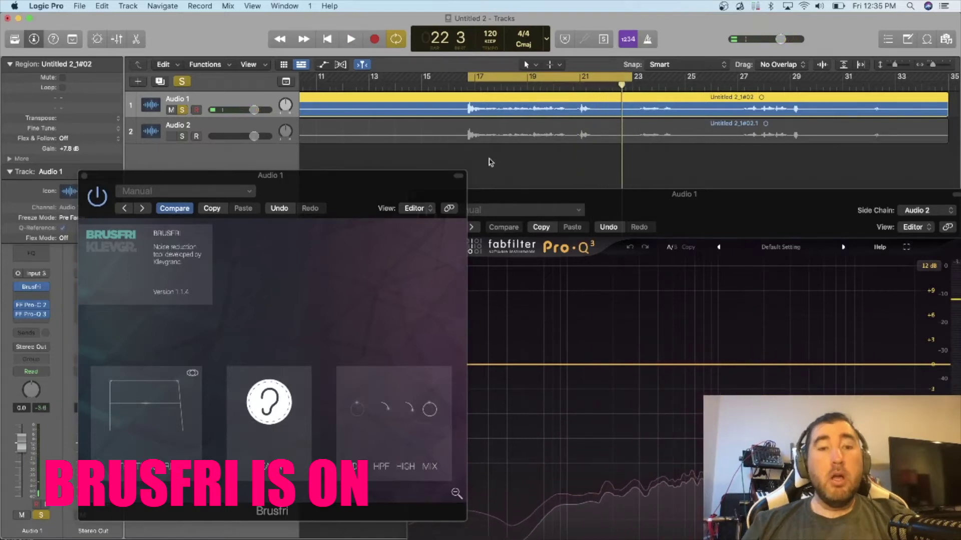
# Step: Move the Pro-Q 3 window beside Brusfri and open the plug-in choices for the Channel EQ slot on Audio 2
pyautogui.click(526, 210)
pyautogui.click(565, 195)
pyautogui.moveTo(565, 195)
pyautogui.mouseDown()
pyautogui.moveTo(528, 159)
pyautogui.moveTo(525, 196)
pyautogui.moveTo(573, 209)
pyautogui.mouseUp()
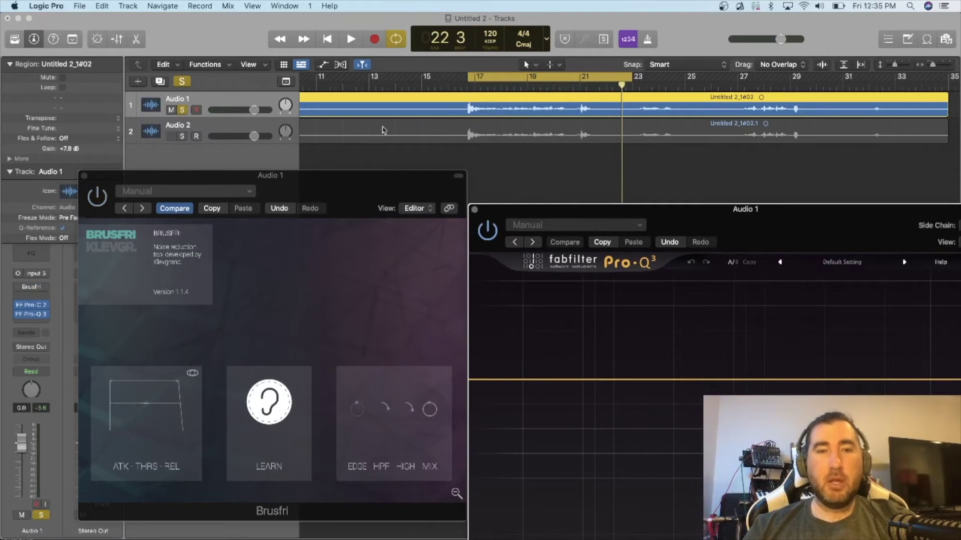
pyautogui.click(221, 131)
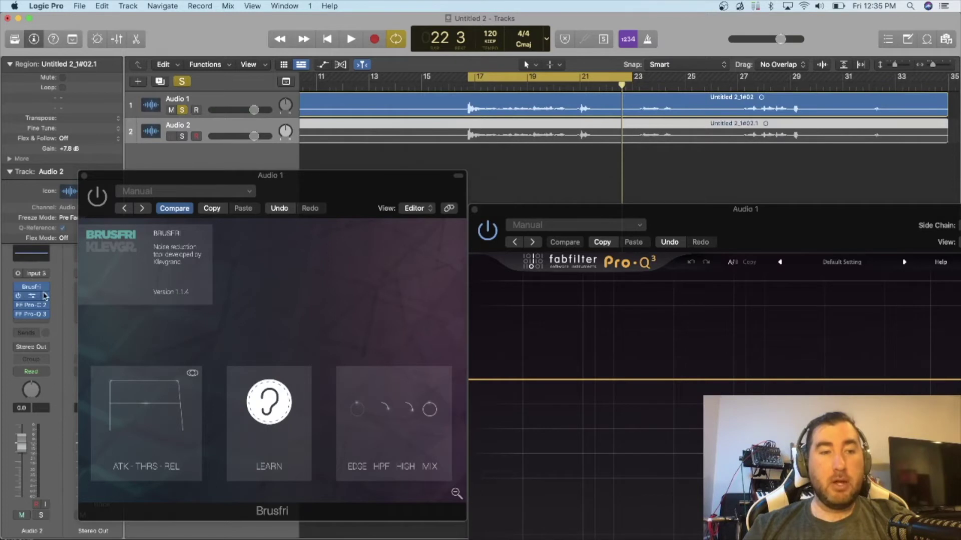
pyautogui.click(45, 296)
pyautogui.click(66, 252)
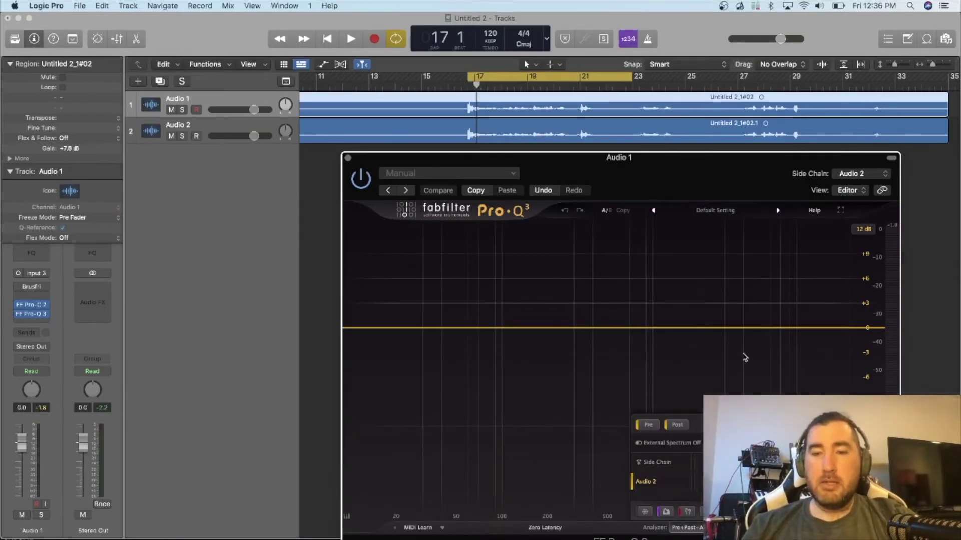
# Step: Play Audio 1 and Audio 2 together and compare their spectra in the Pro-Q 3 analyzer
pyautogui.press('space')
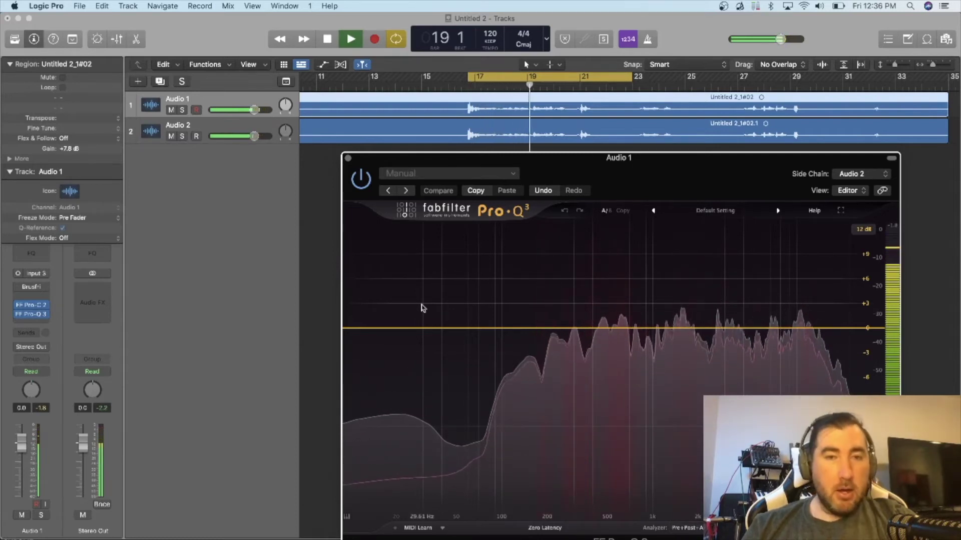
pyautogui.press('space')
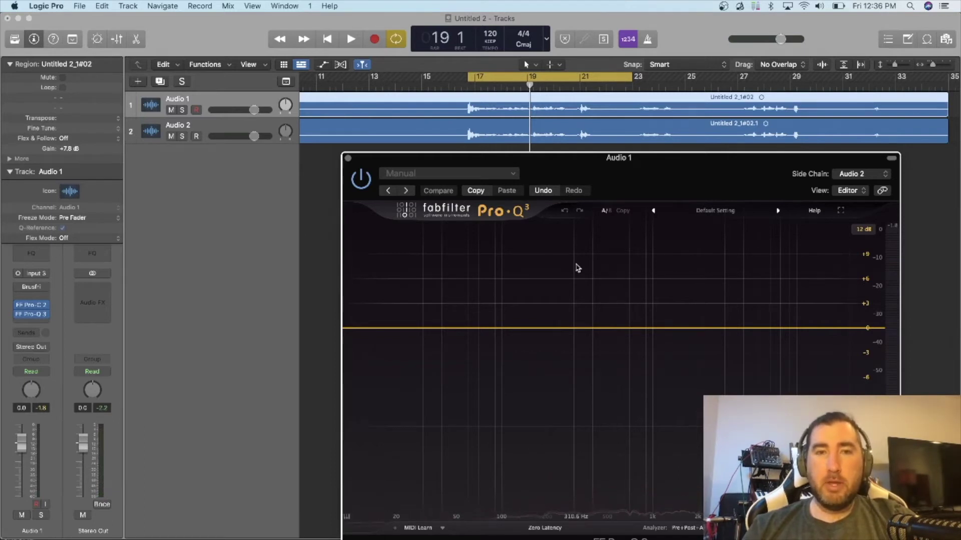
pyautogui.press('space')
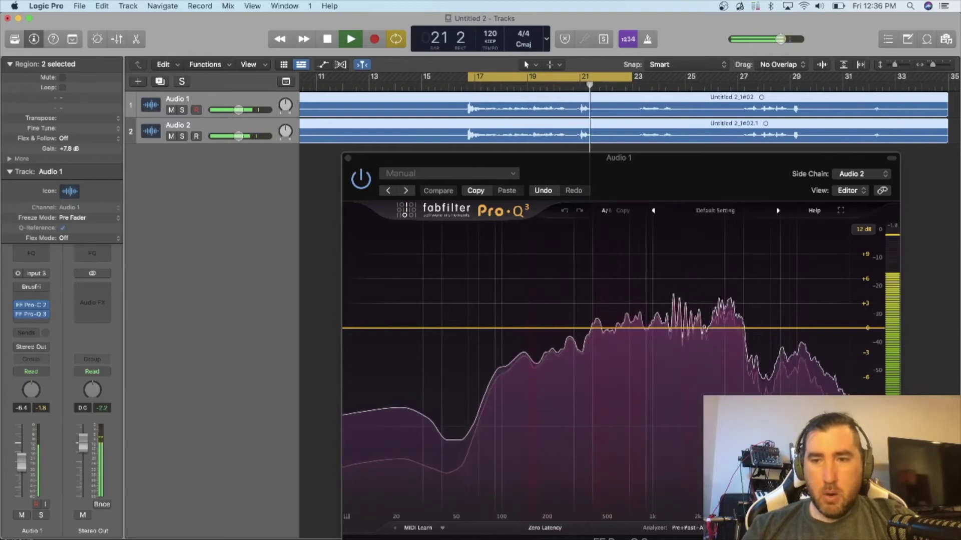
pyautogui.moveTo(731, 326)
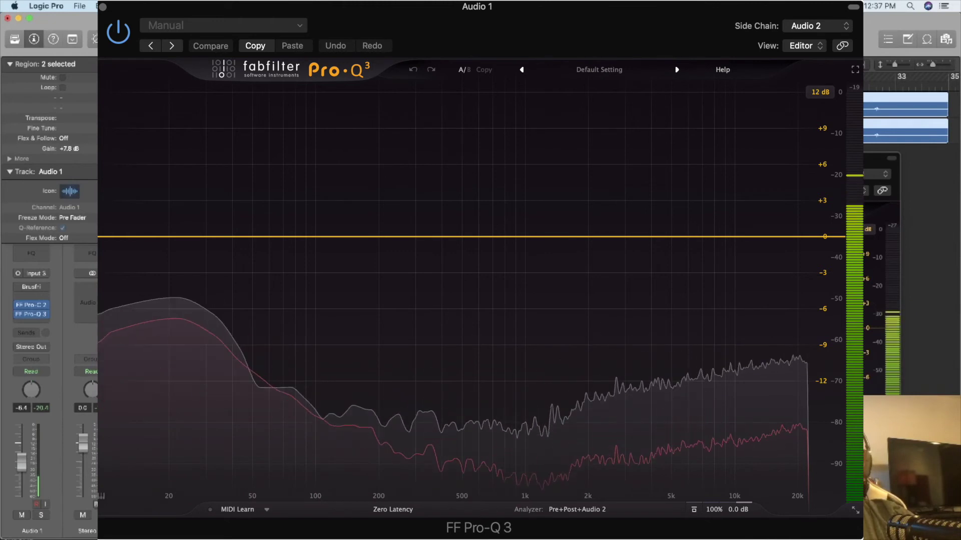
pyautogui.press('space')
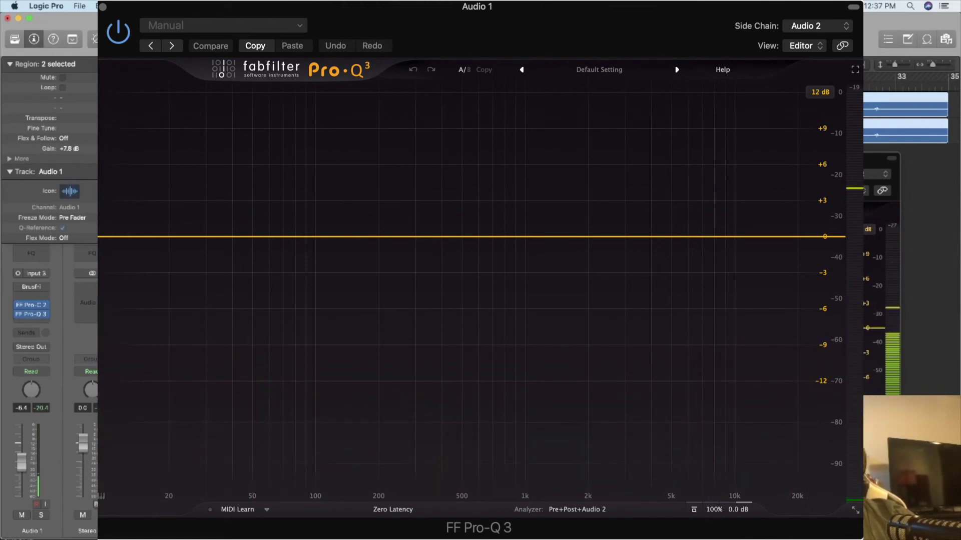
pyautogui.press('space')
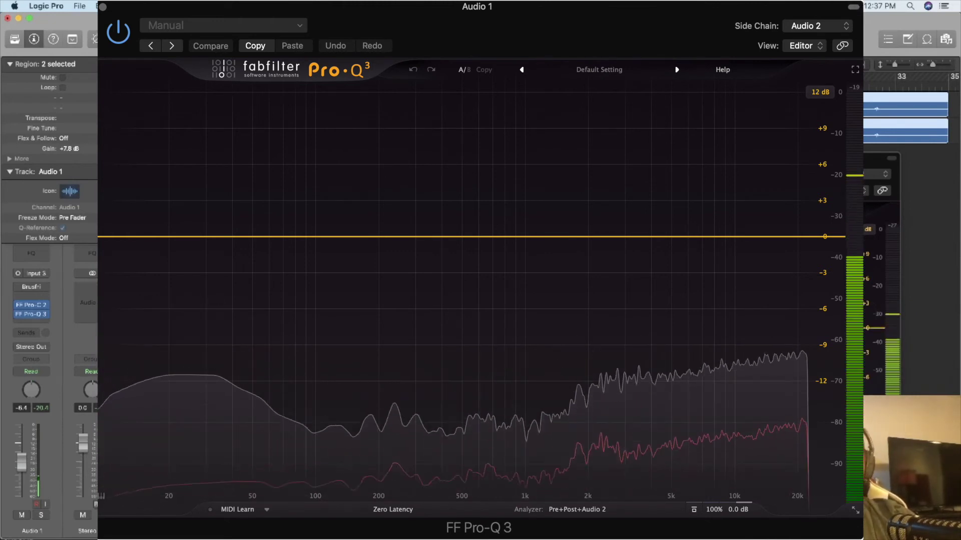